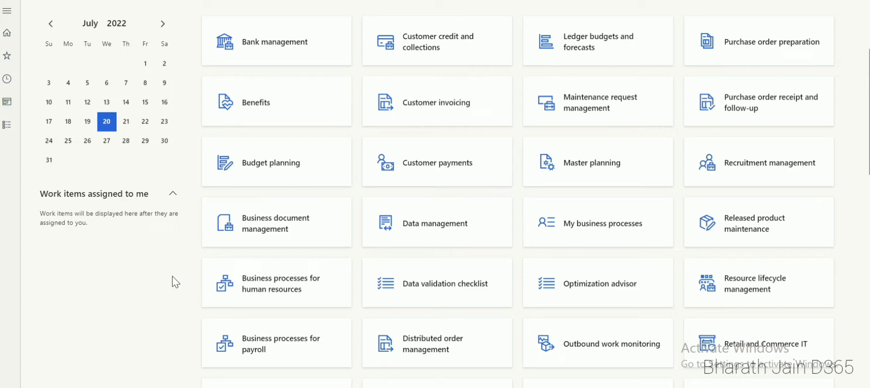
Switch to the PowerPoint slide show to review the Affiliations slide, and return to Dynamics 365 Finance and Operations
mouse_move(546, 387)
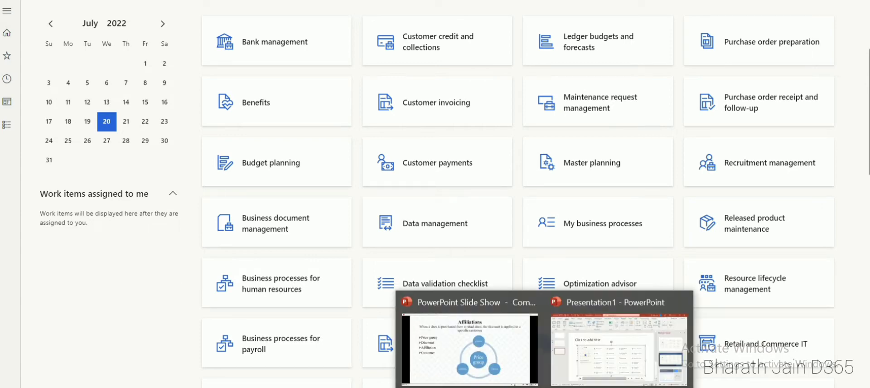
left_click(521, 363)
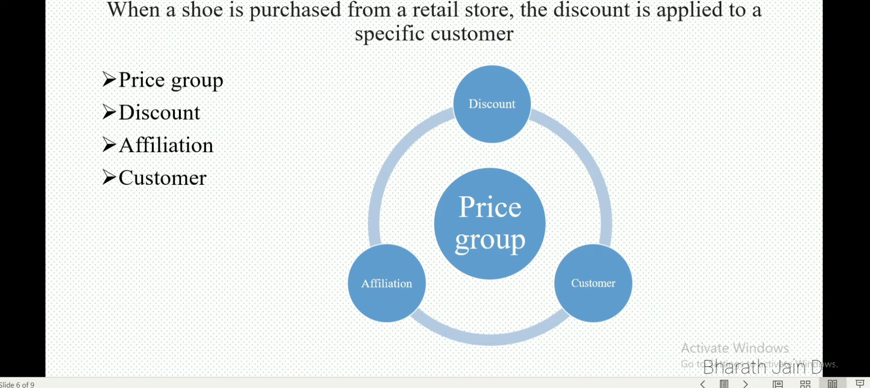
mouse_move(413, 385)
left_click(362, 372)
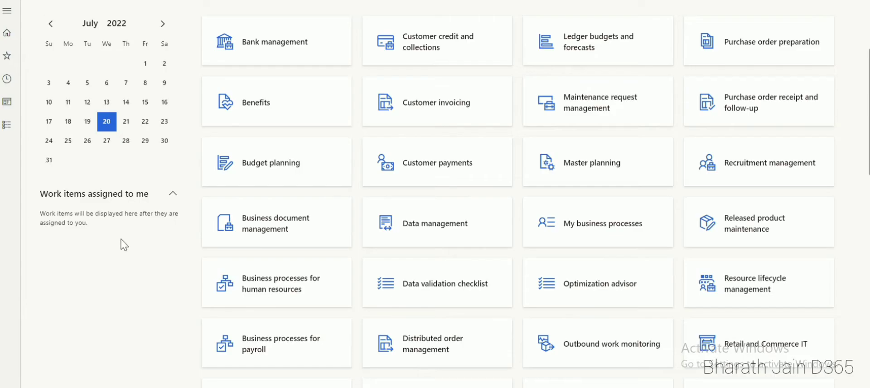
Open the All price groups page under Pricing and discounts in the Retail and Commerce module
left_click(9, 58)
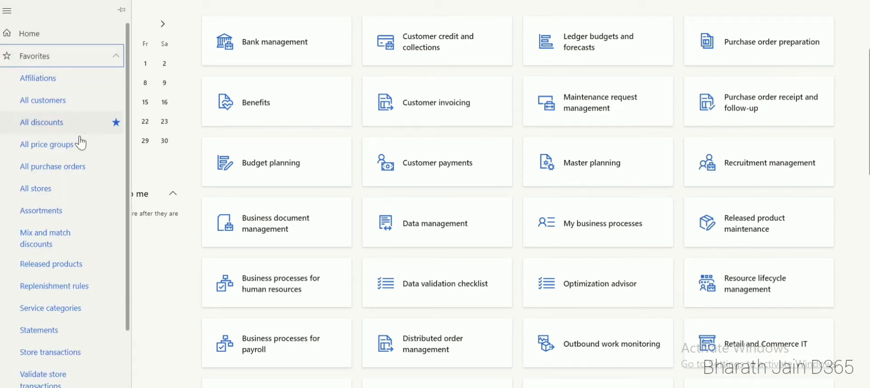
scroll(129, 154, "down", 3)
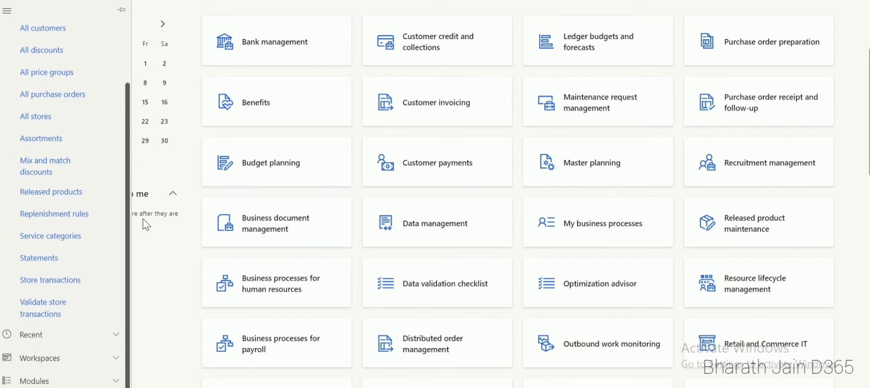
left_click(114, 380)
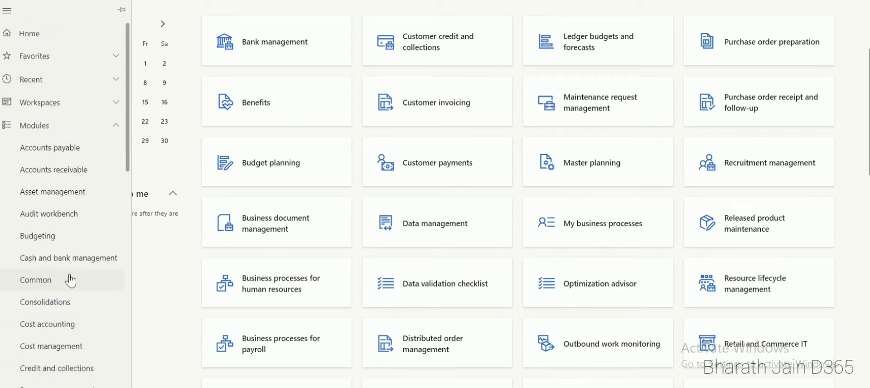
left_click_drag(129, 181, 150, 345)
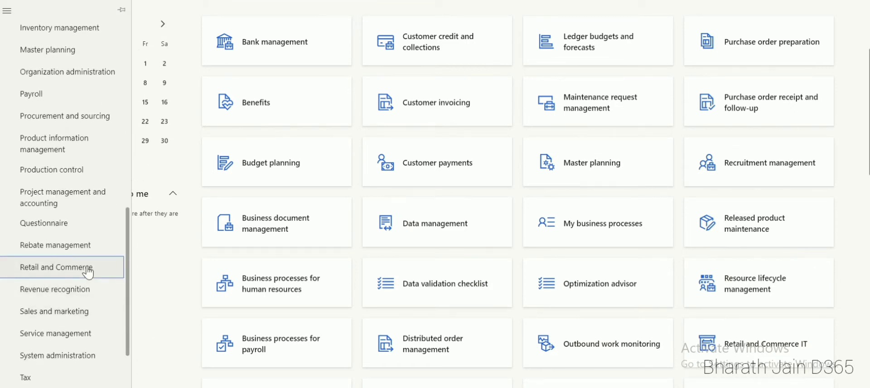
left_click(87, 272)
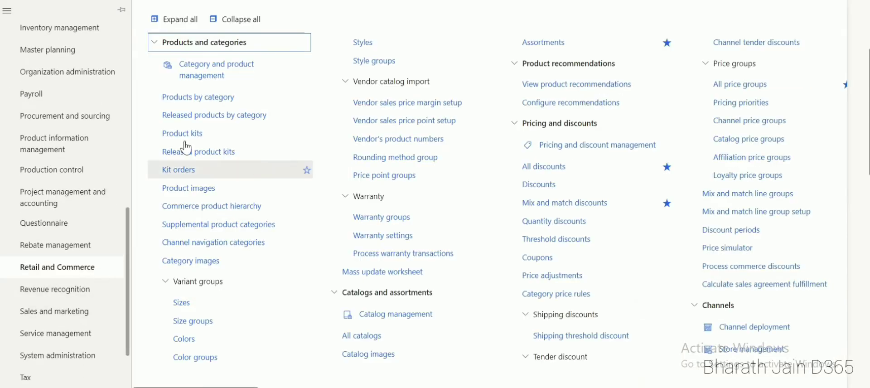
left_click(244, 19)
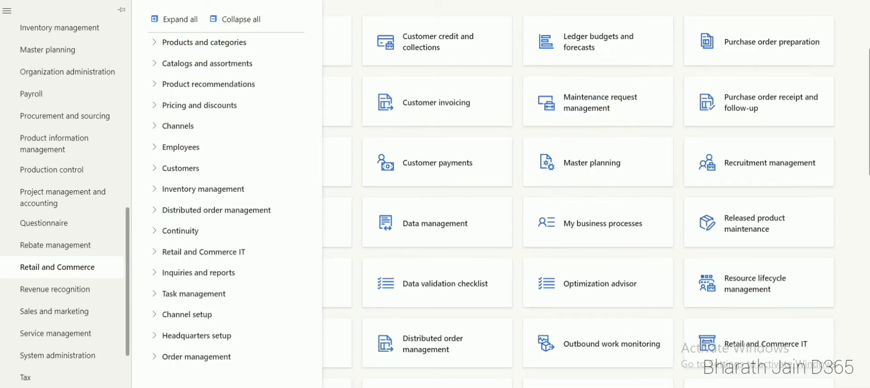
left_click(160, 109)
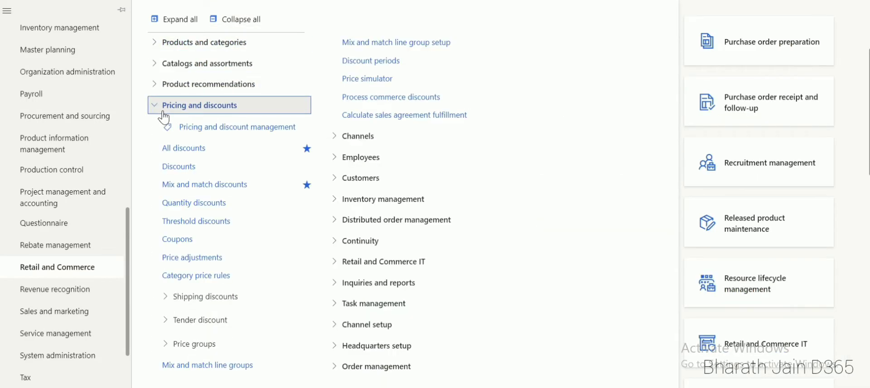
left_click(205, 350)
left_click(211, 368)
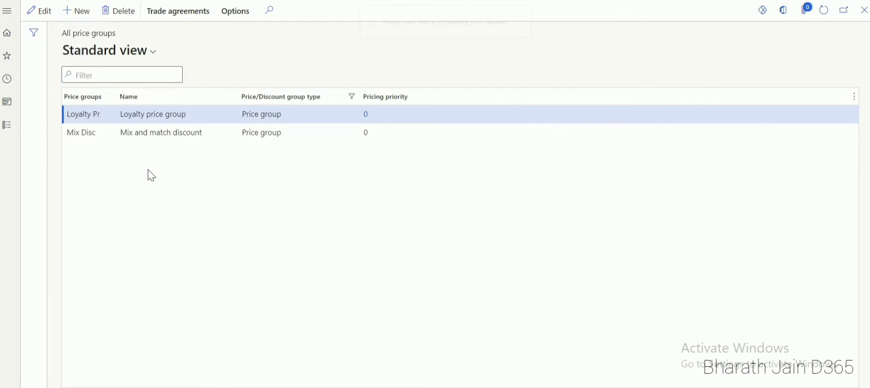
Create and save a price group Aff PG with the name Affiliation group
type("Aff PG")
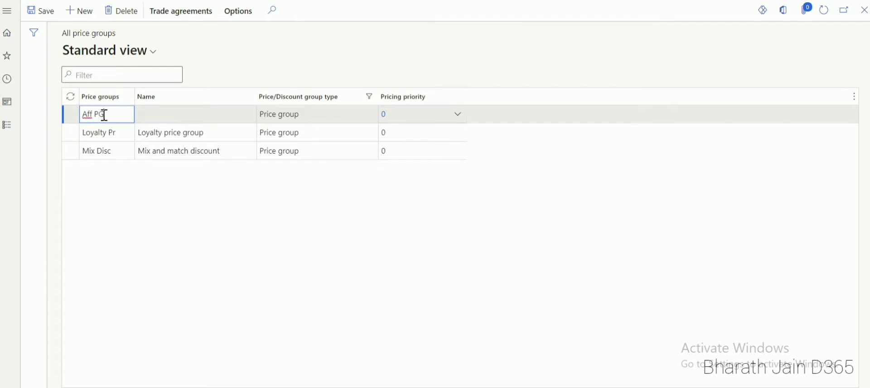
left_click(171, 117)
type("Affiliation group")
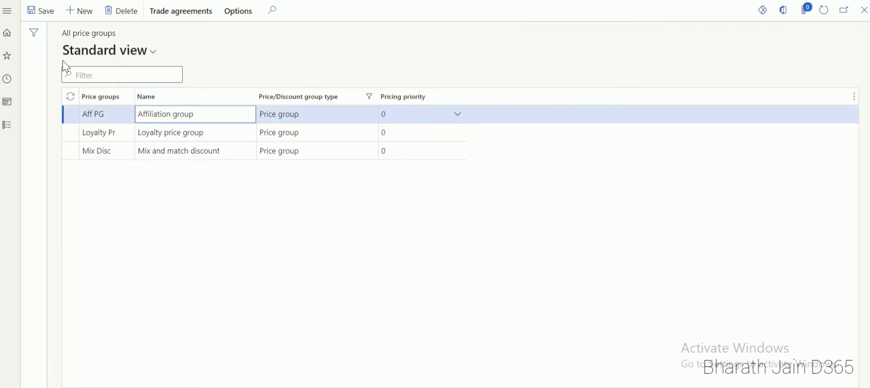
left_click(45, 12)
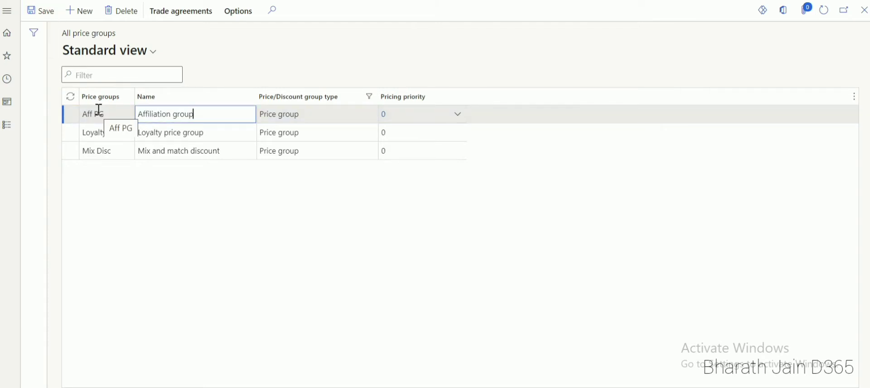
Check the Affiliations slide in PowerPoint for the element that follows the price group, and return to All price groups
left_click(544, 386)
left_click(504, 347)
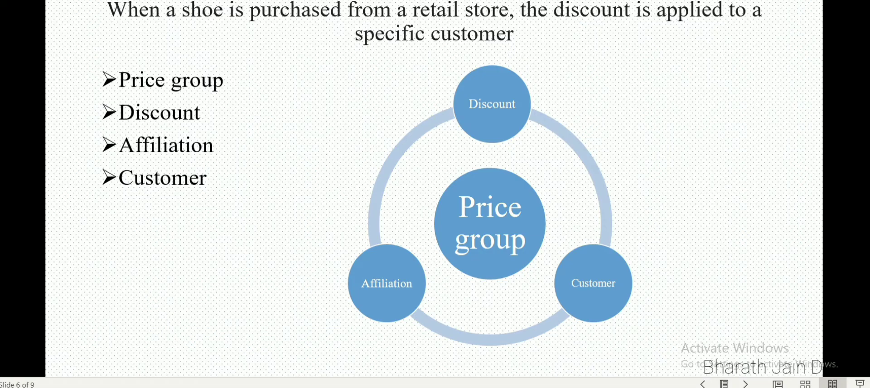
mouse_move(425, 385)
left_click(383, 369)
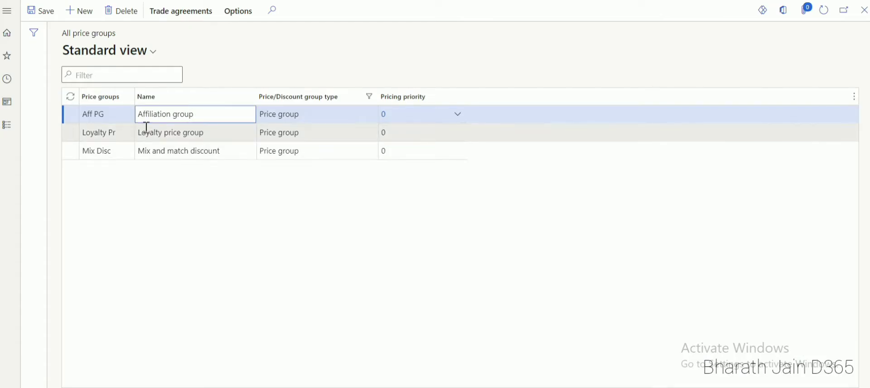
Open All discounts from the favorites and review the 10% Discount's product line, discount method and percentage
left_click(10, 128)
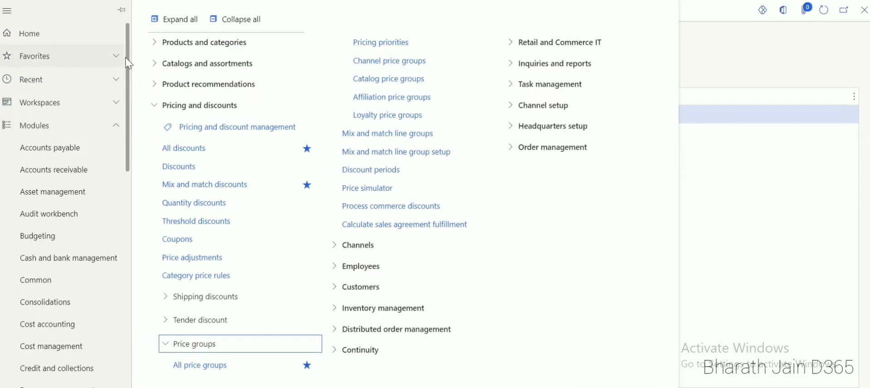
left_click(114, 66)
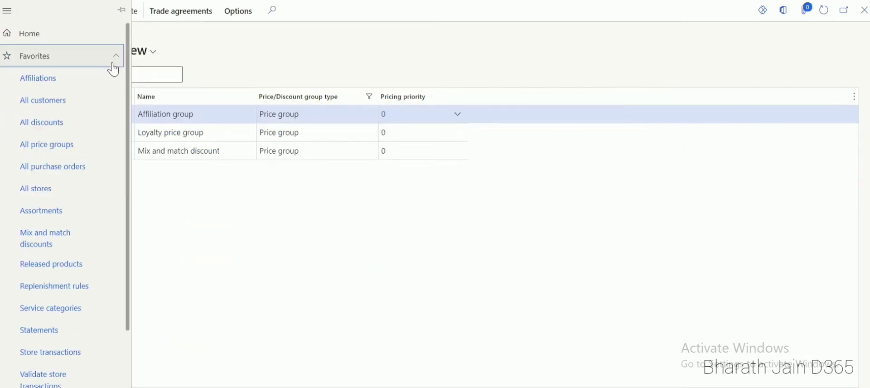
left_click(50, 123)
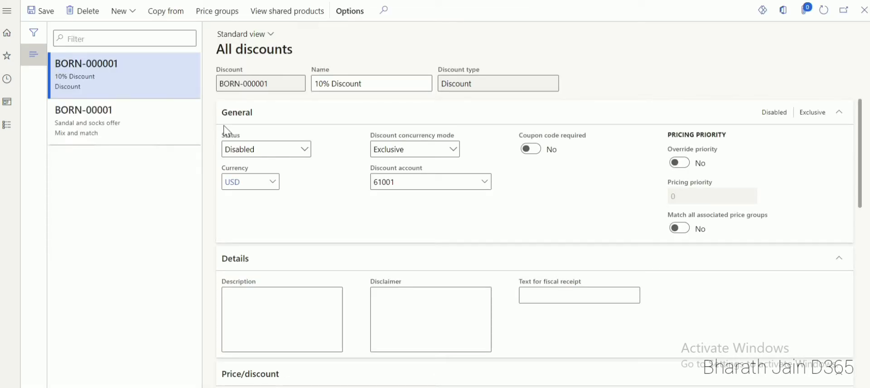
scroll(295, 206, "down", 5)
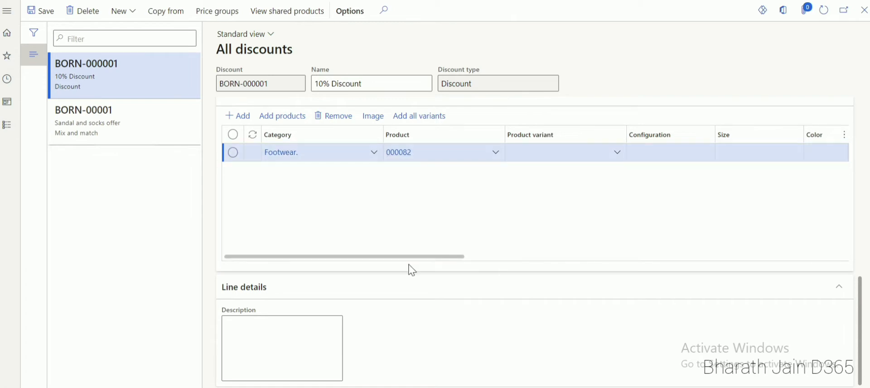
left_click_drag(414, 256, 720, 253)
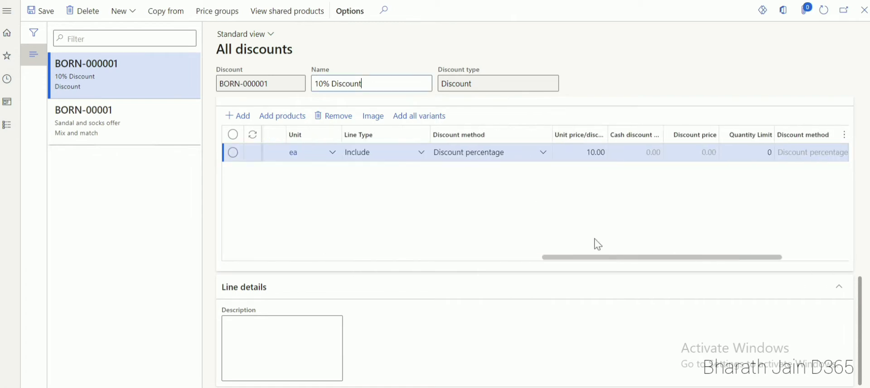
scroll(603, 232, "up", 10)
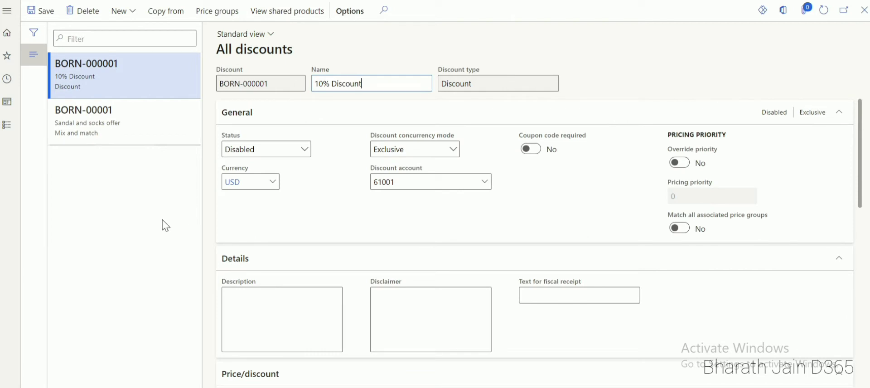
Check in the PowerPoint diagram how the discount relates to the price group, and return to All discounts
mouse_move(489, 386)
left_click(475, 313)
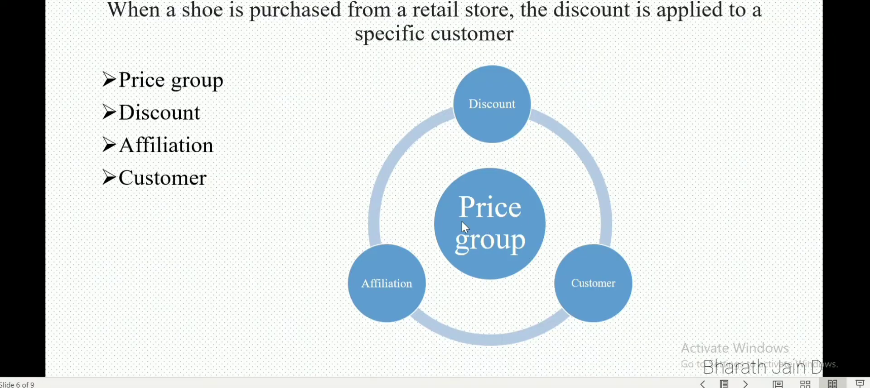
mouse_move(437, 387)
left_click(339, 345)
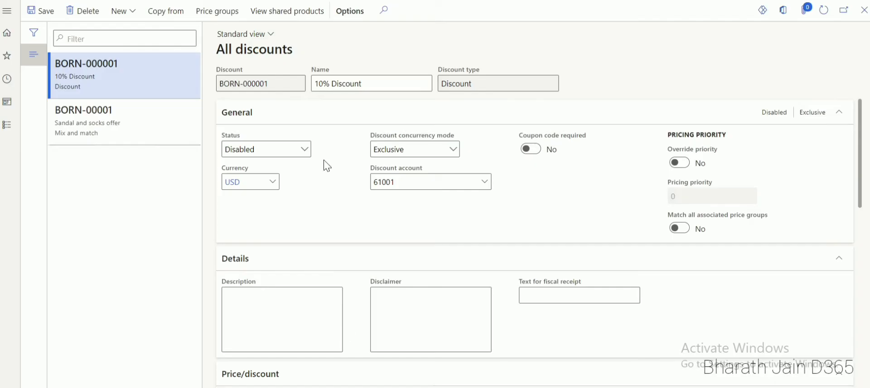
Assign the price group Aff PG to the 10% Discount and save it
left_click(217, 14)
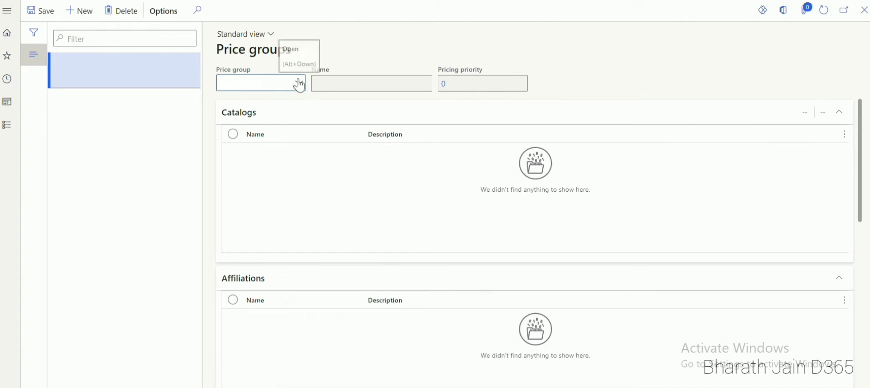
left_click(263, 85)
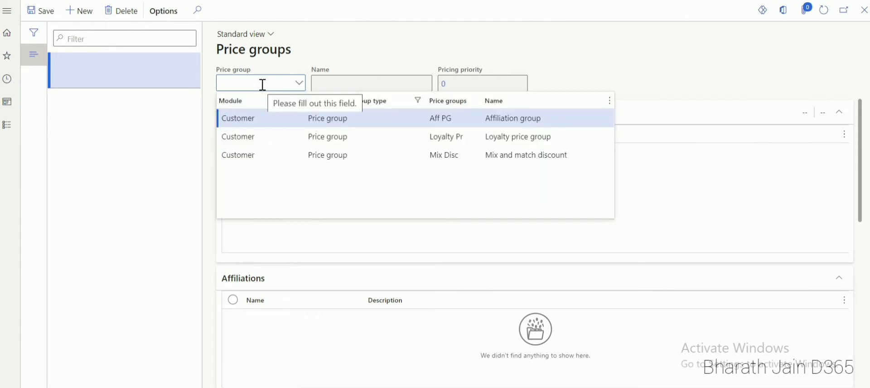
left_click(447, 123)
left_click(50, 16)
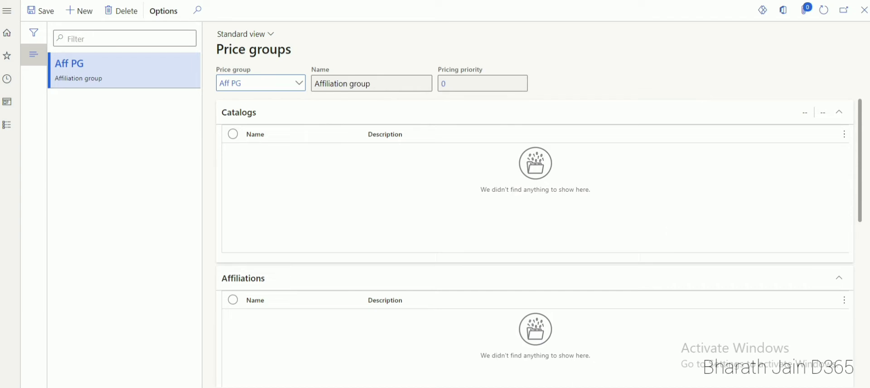
Check the affiliation element of the PowerPoint diagram, and return to the discount's price groups in Finance and Operations
left_click(491, 351)
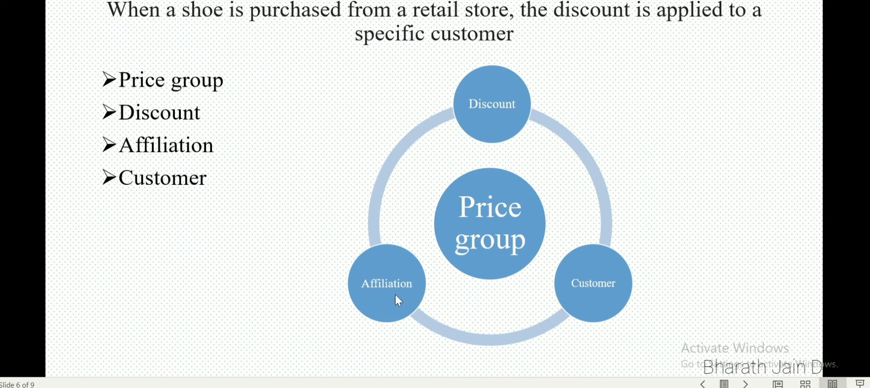
mouse_move(374, 385)
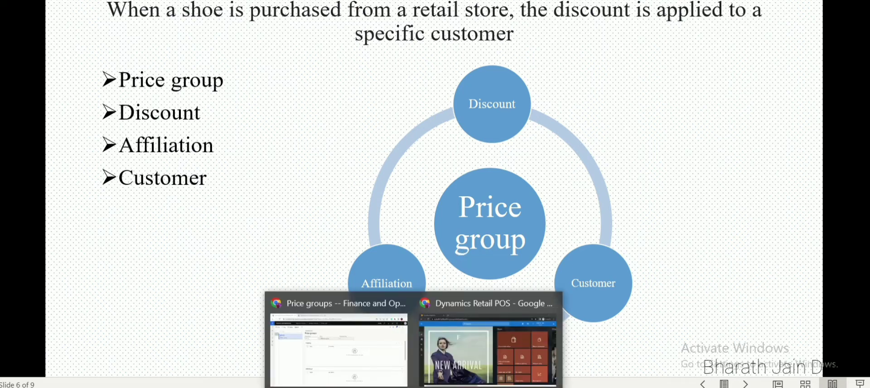
left_click(340, 345)
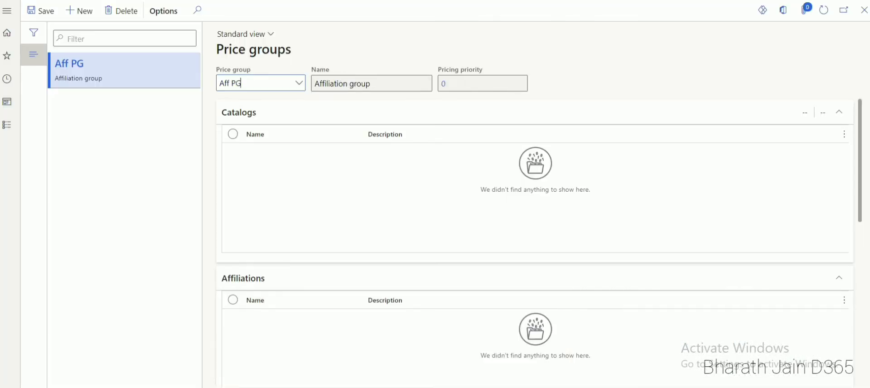
Open Affiliations from the favorites, then create and save an affiliation named Customer with the description Customer aff
left_click(5, 68)
left_click(39, 82)
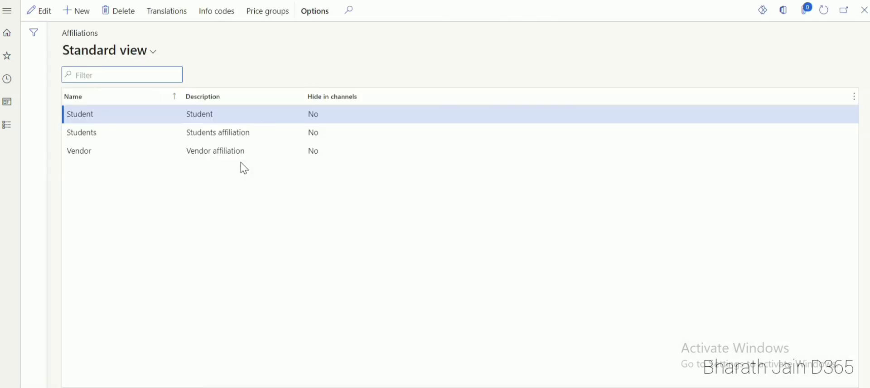
left_click(87, 18)
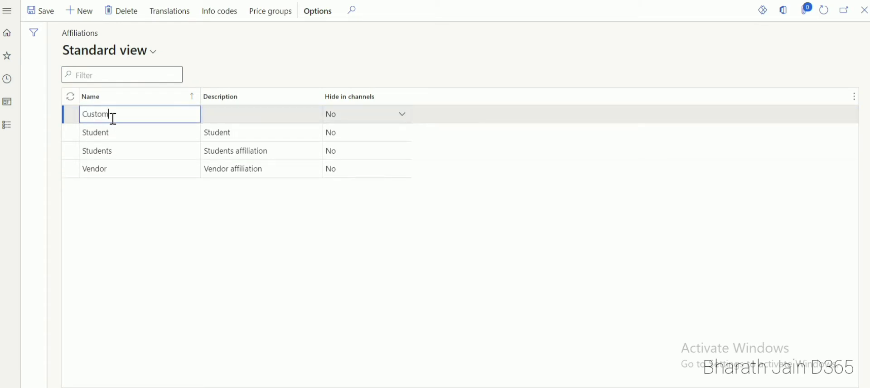
left_click(225, 119)
type("Customer")
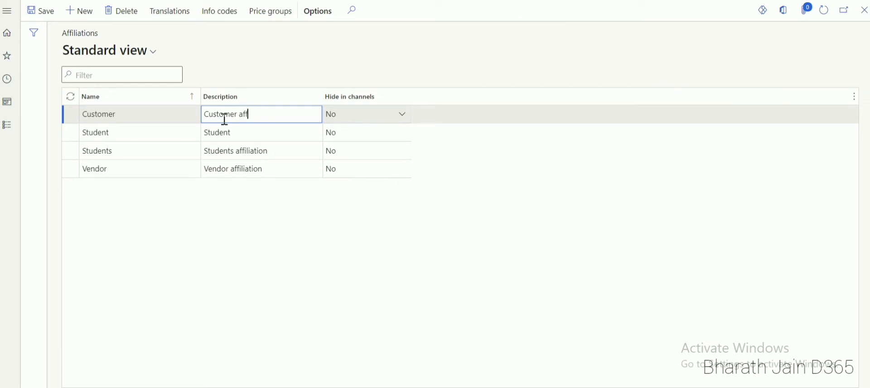
left_click(43, 12)
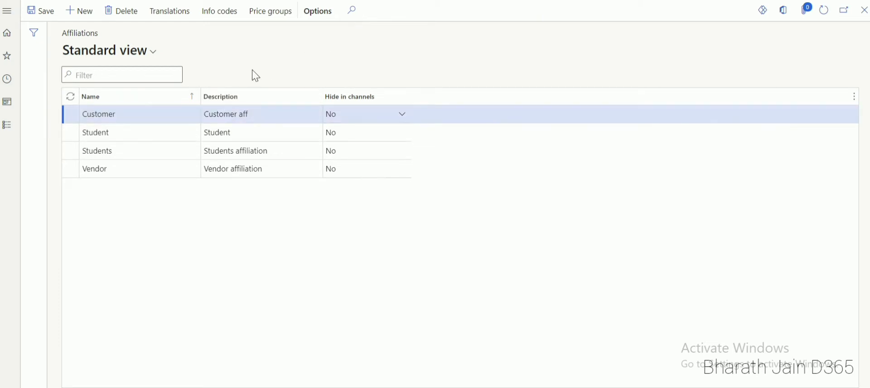
Assign the price group Aff PG to the Customer affiliation and save it
left_click(281, 22)
left_click(303, 87)
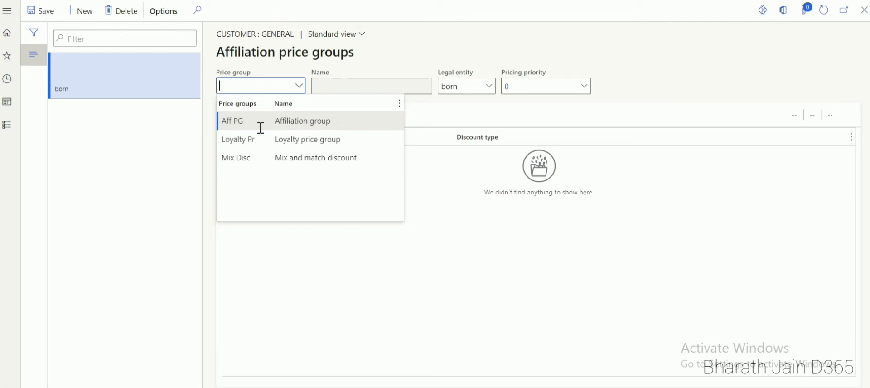
left_click(277, 123)
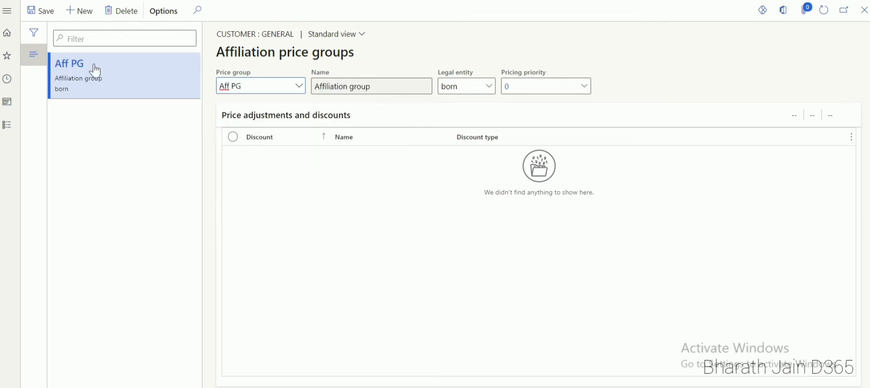
left_click(34, 11)
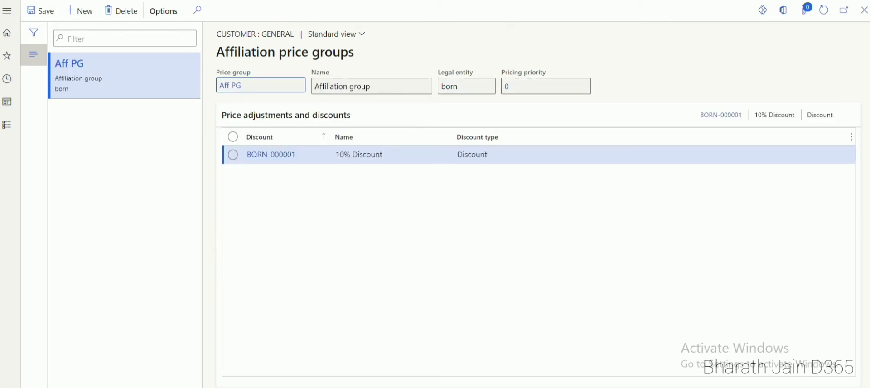
Check the customer element of the PowerPoint diagram, and return to the affiliation price groups in Finance and Operations
left_click(491, 356)
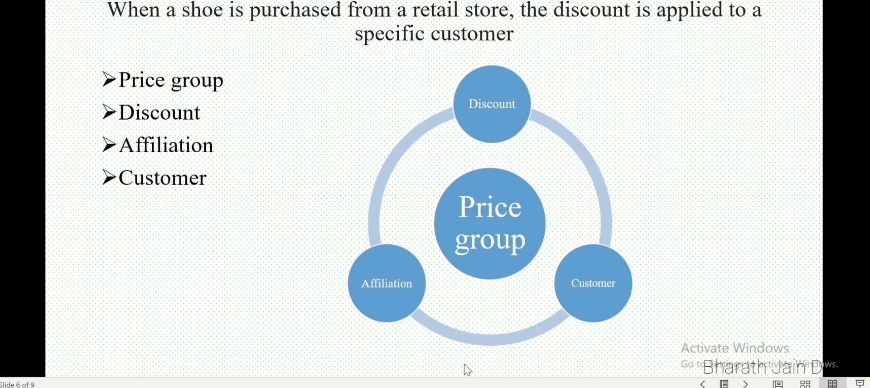
left_click(358, 360)
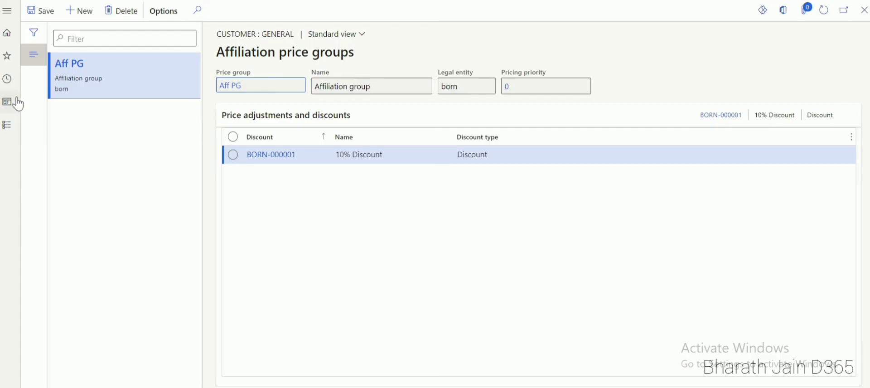
Open All customers from the favorites, add the Customer affiliation to the second listed customer, and save it
left_click(9, 59)
left_click(45, 100)
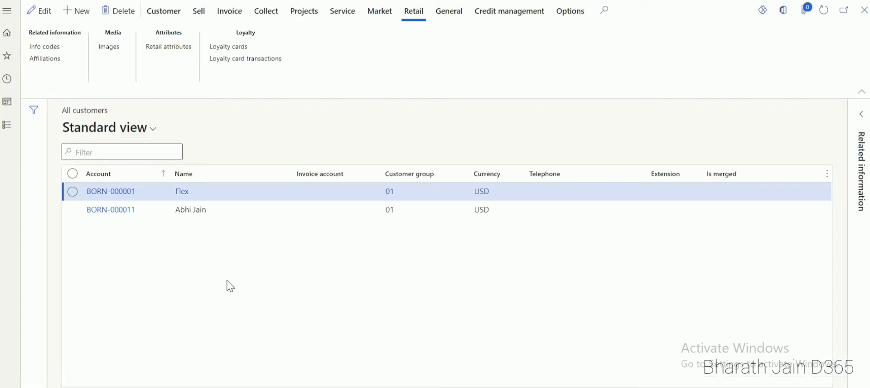
left_click(72, 210)
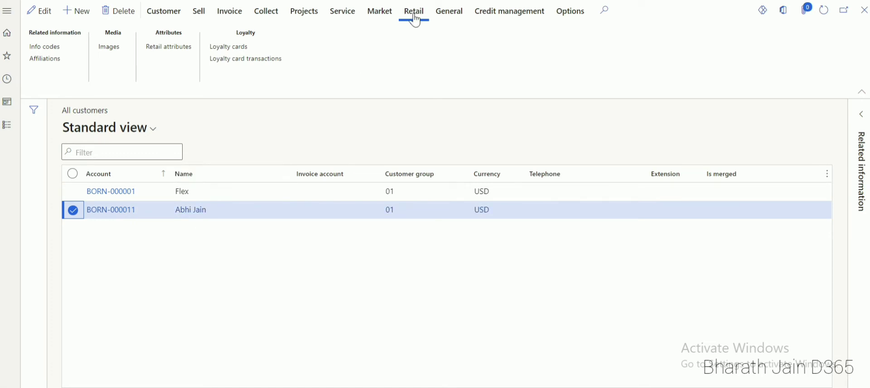
left_click(55, 60)
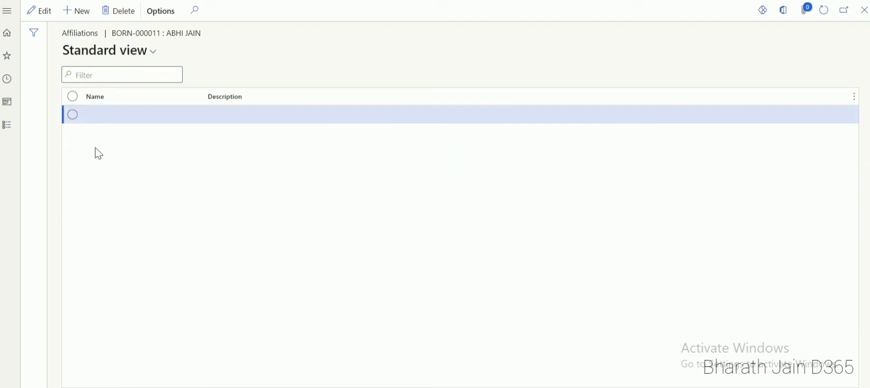
left_click(84, 13)
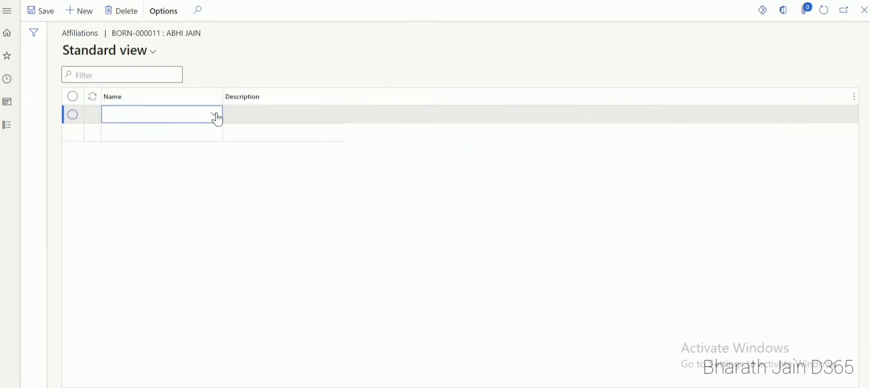
left_click(178, 117)
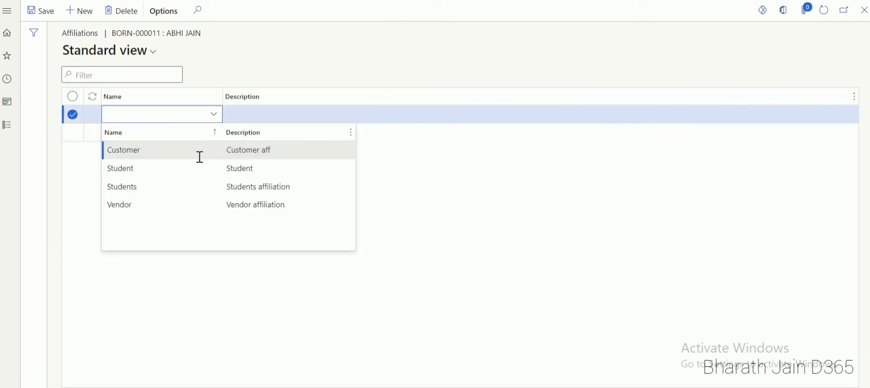
left_click(175, 152)
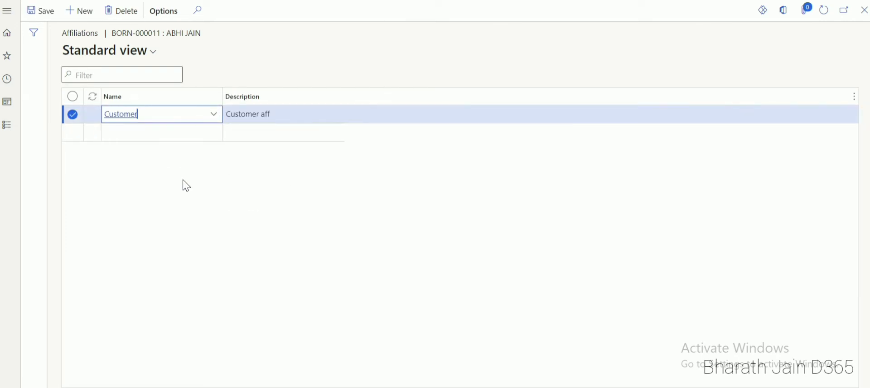
left_click(45, 17)
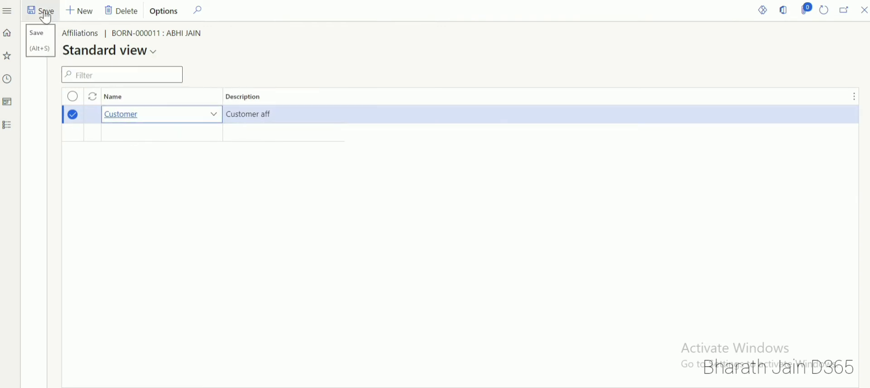
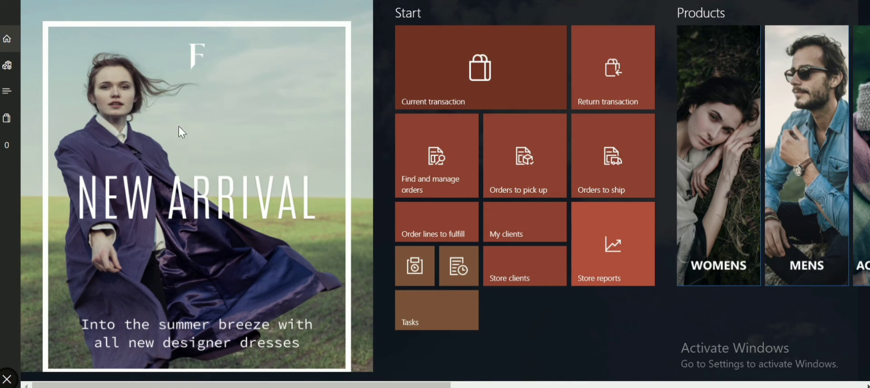
Switch to the point of sale and add the Shoe from the Footwear category to the current transaction
left_click(7, 65)
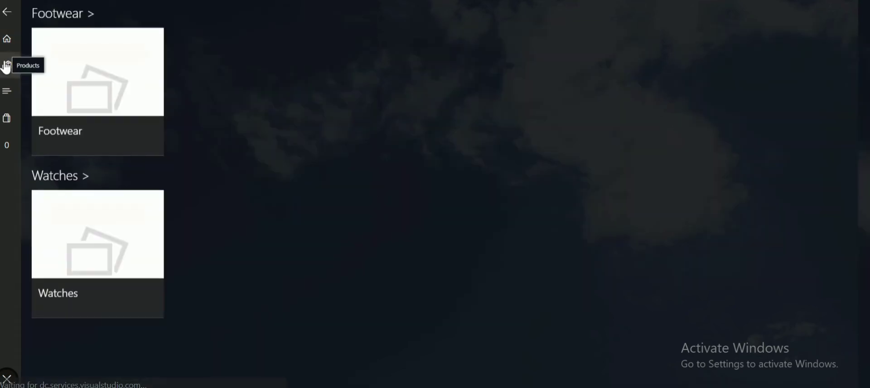
left_click(100, 134)
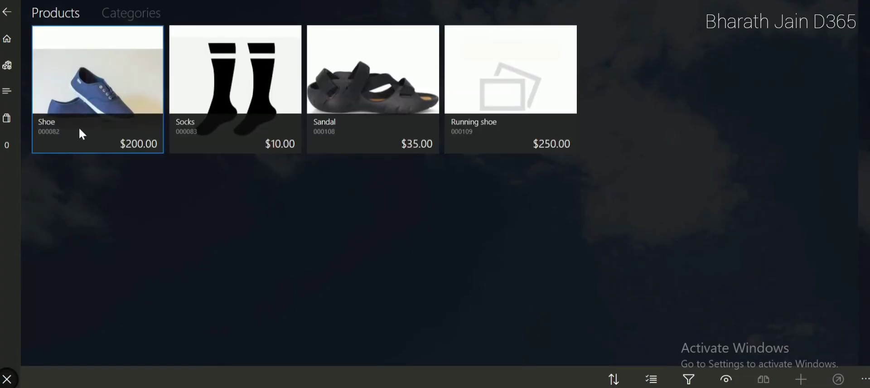
left_click(80, 129)
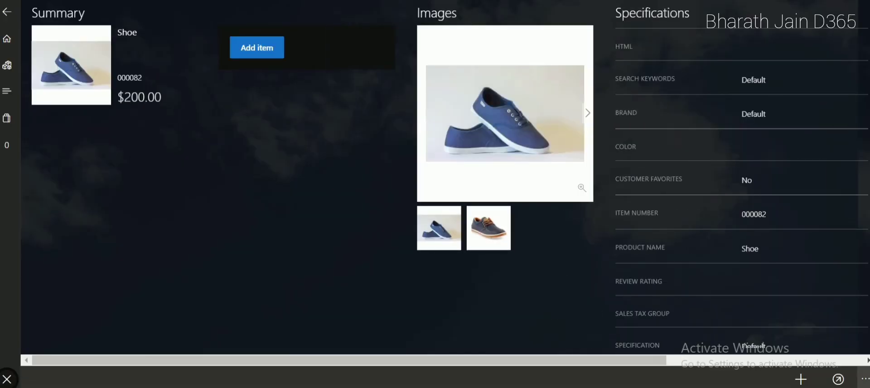
left_click(864, 379)
left_click(839, 374)
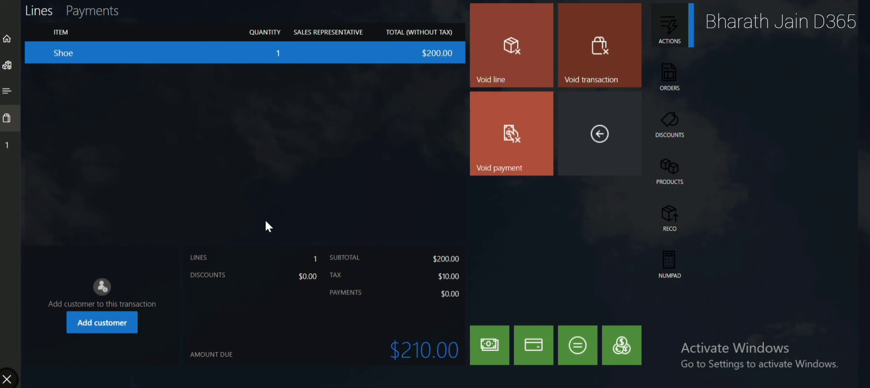
Search the customers by name for the one holding the Customer affiliation and add that customer to the transaction
left_click(100, 323)
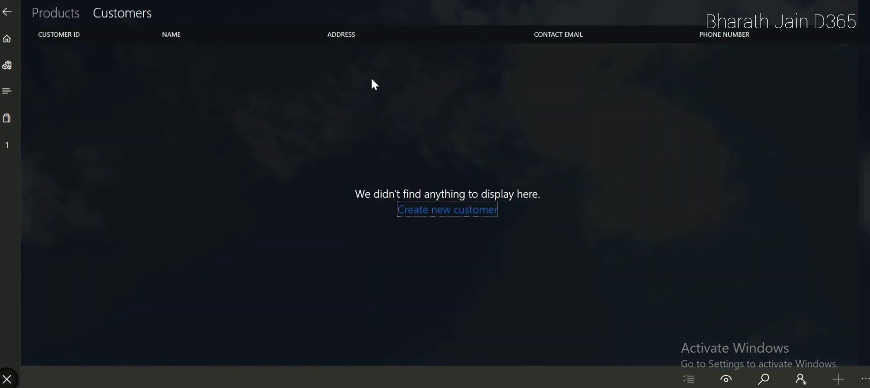
type("abh")
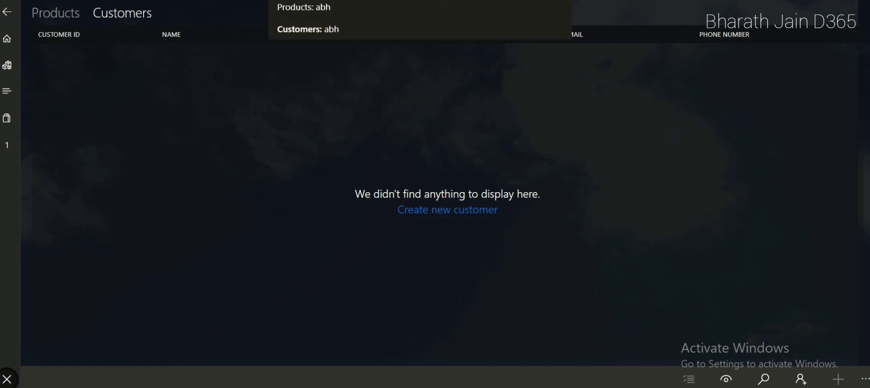
key("Return")
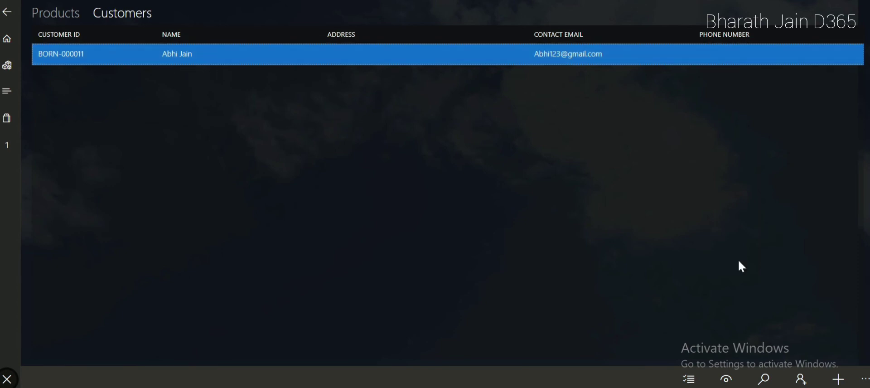
left_click(863, 377)
left_click(839, 378)
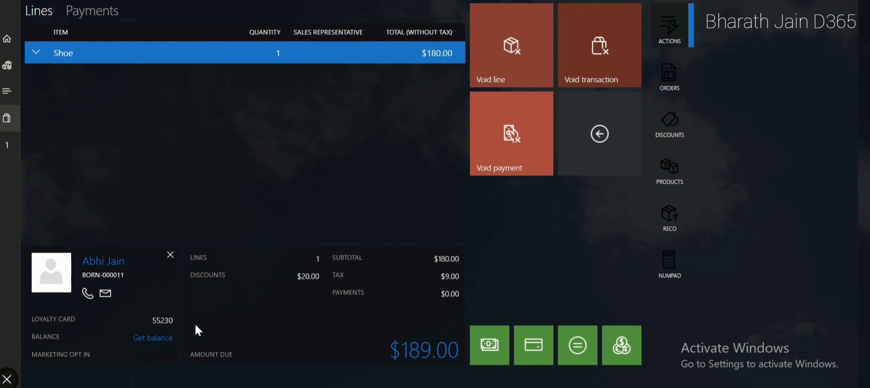
Remove the customer from the transaction, search for the other customer by name, and add that one instead
left_click(170, 254)
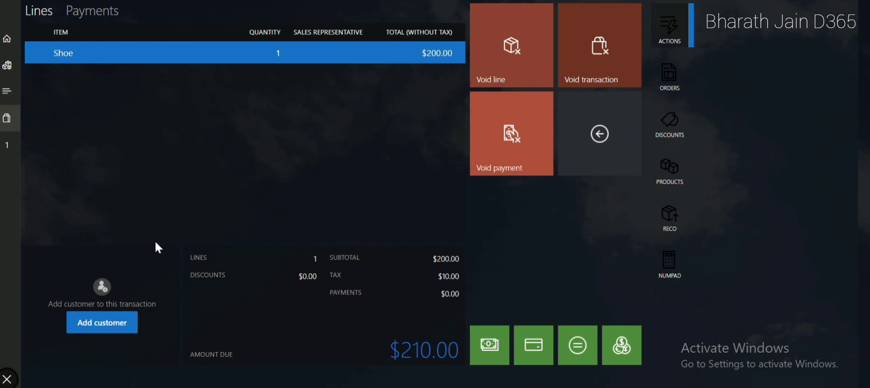
left_click(113, 327)
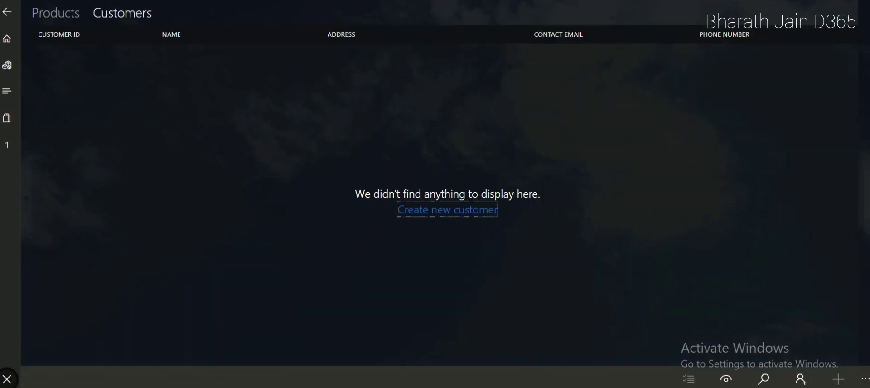
type("fle")
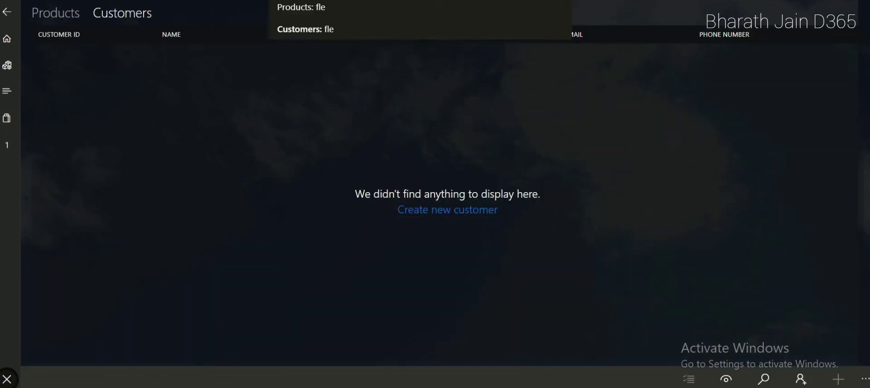
left_click(336, 33)
left_click(129, 55)
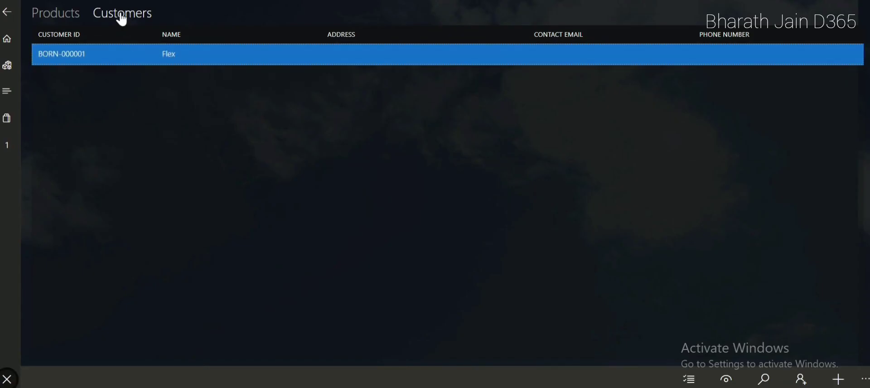
left_click(865, 379)
left_click(839, 365)
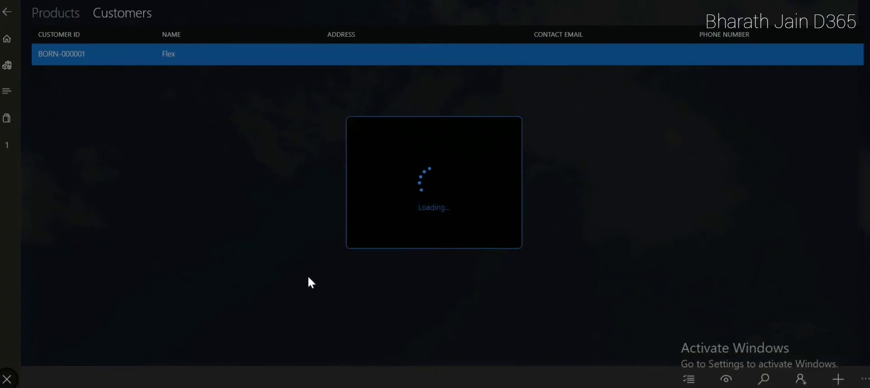